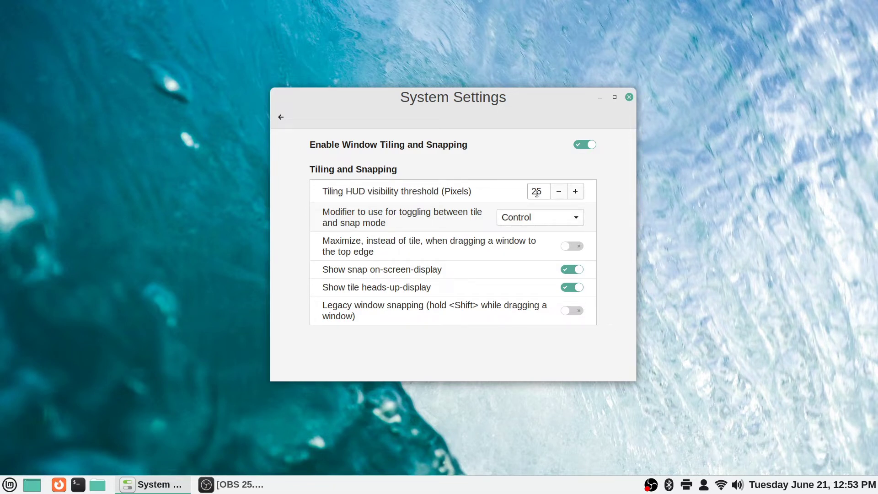
Look through the snap-mode modifier choices, keeping the modifier set to Control
key("space")
key("Up")
key("Up")
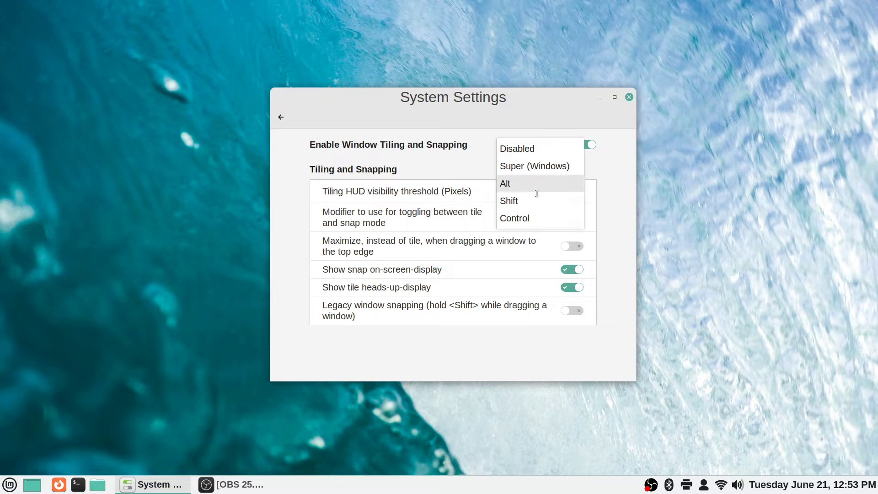
key("Up")
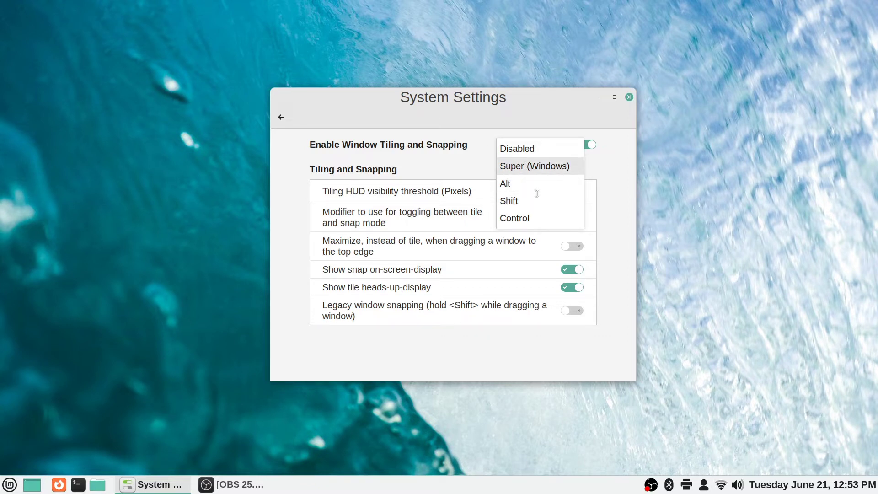
key("Up")
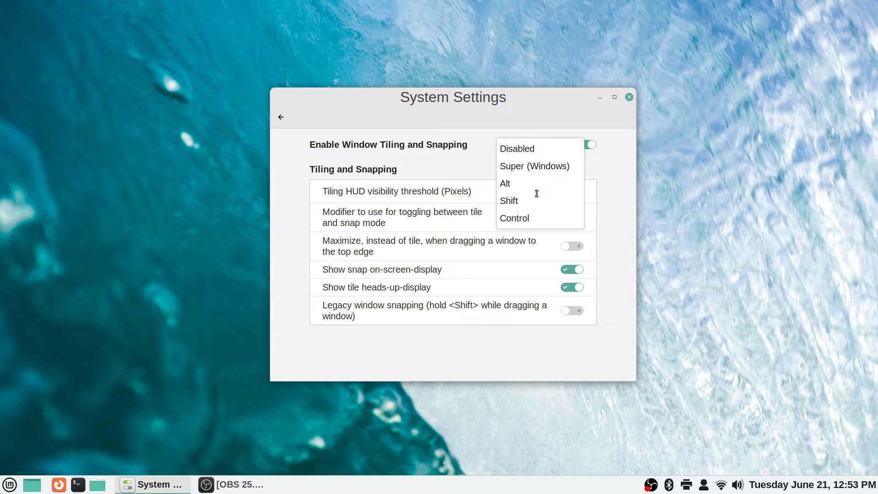
key("Down")
key("Down")
key("Down")
key("Down")
key("Return")
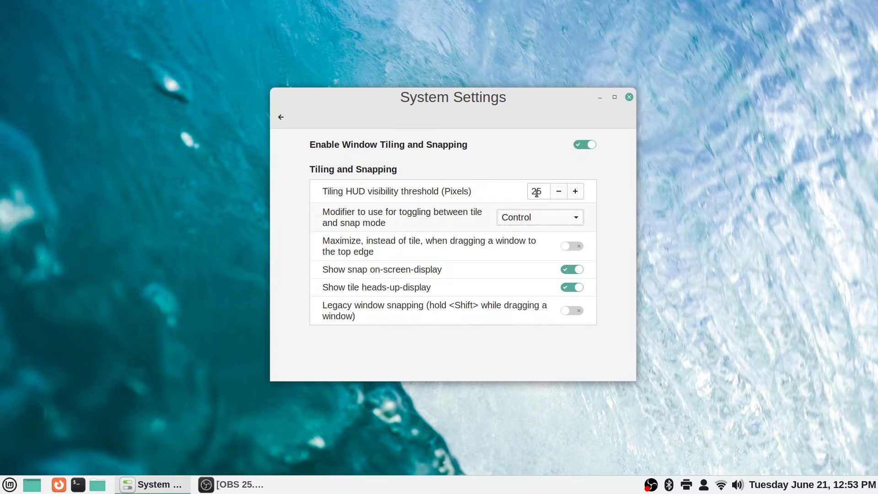
key("space")
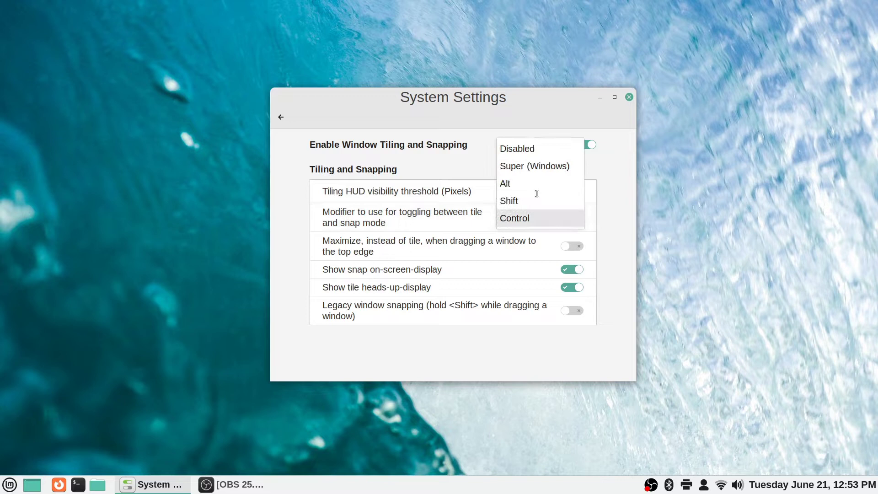
key("Up")
key("Up")
key("Up")
key("Up")
key("Down")
key("Down")
key("Down")
key("Down")
key("Return")
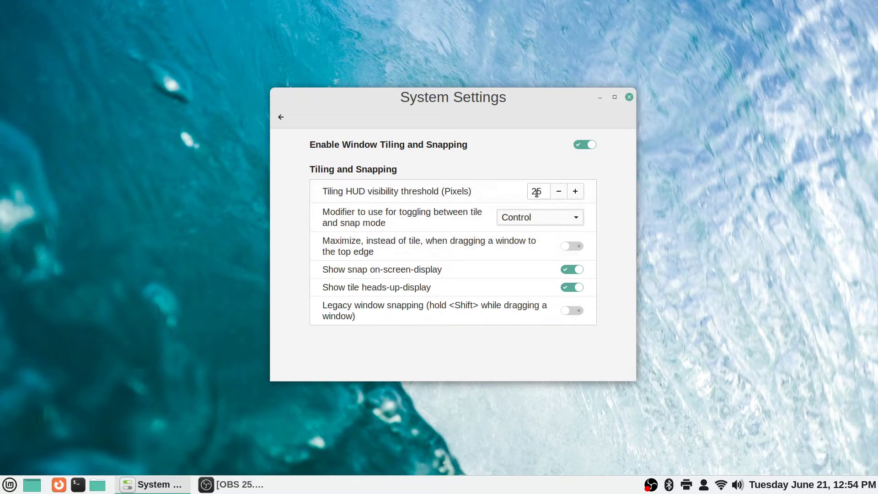
Test tiling by snapping the settings window to the top edge and untiling it to centre
left_click_drag(448, 100, 451, 1)
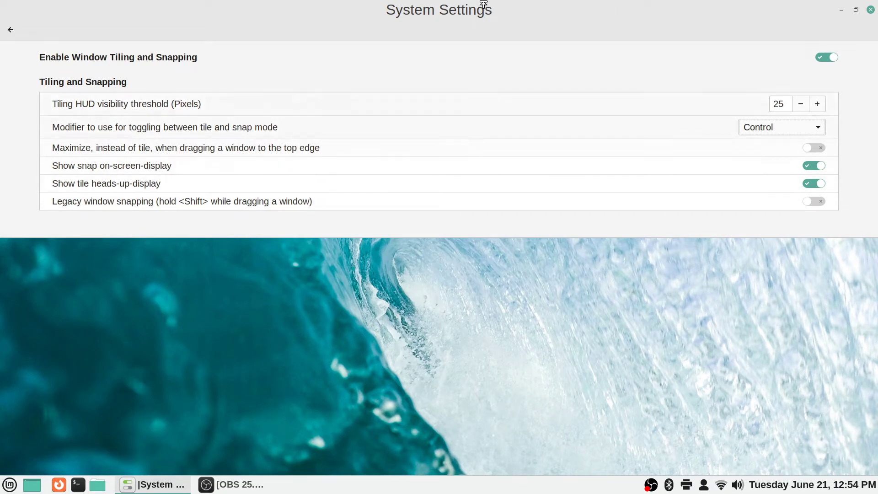
left_click_drag(483, 4, 431, 1)
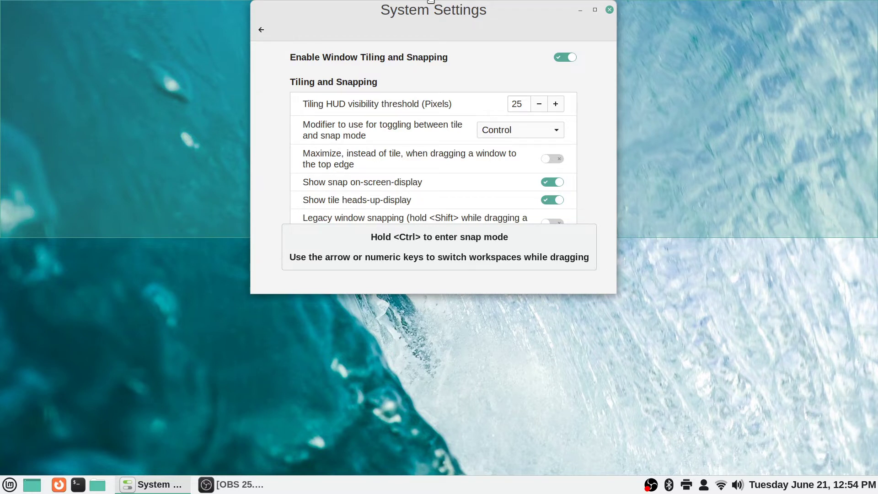
left_click_drag(430, 2, 431, 2)
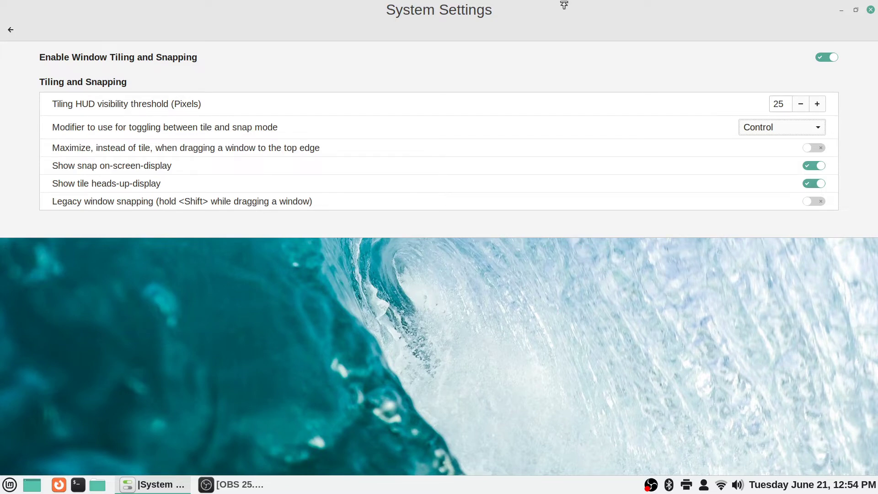
left_click_drag(564, 5, 512, 101)
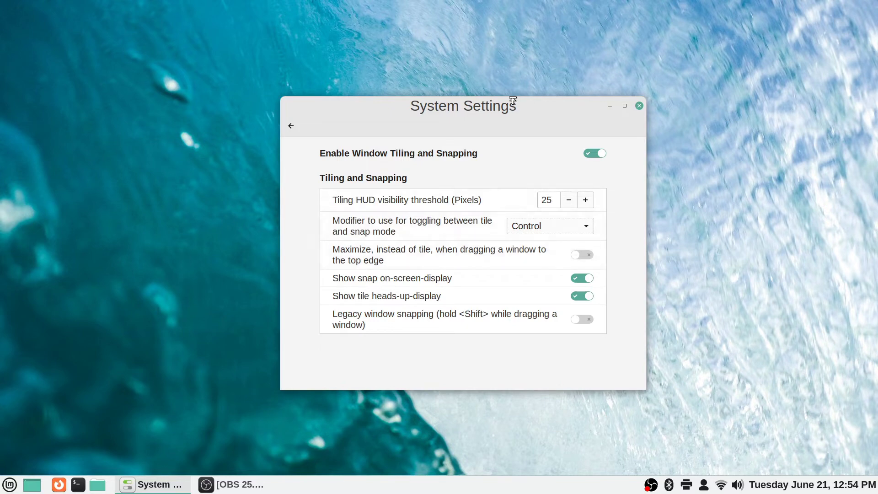
left_click_drag(533, 102, 533, 2)
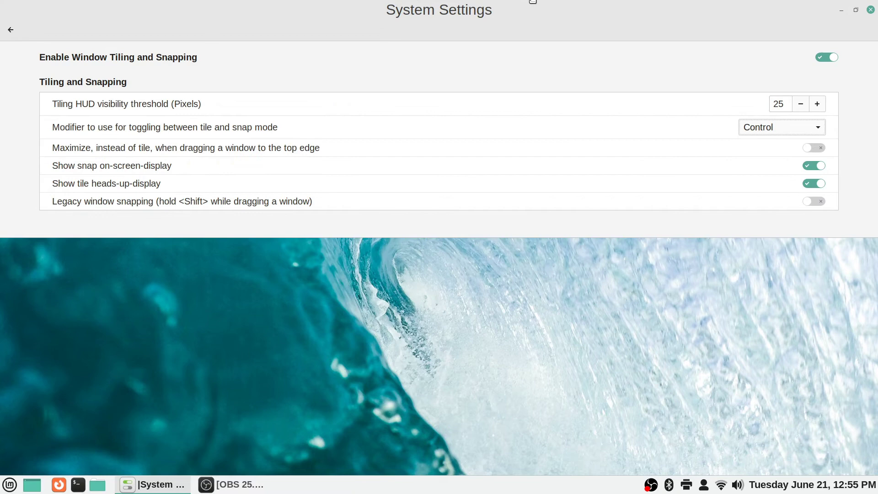
Maximize the window, restore it to normal size, and drag it down to the centre
double_click(533, 1)
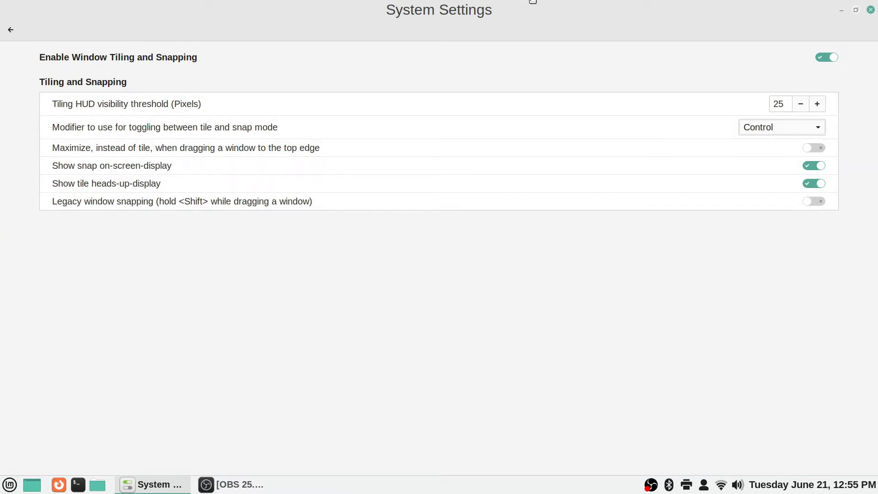
double_click(533, 2)
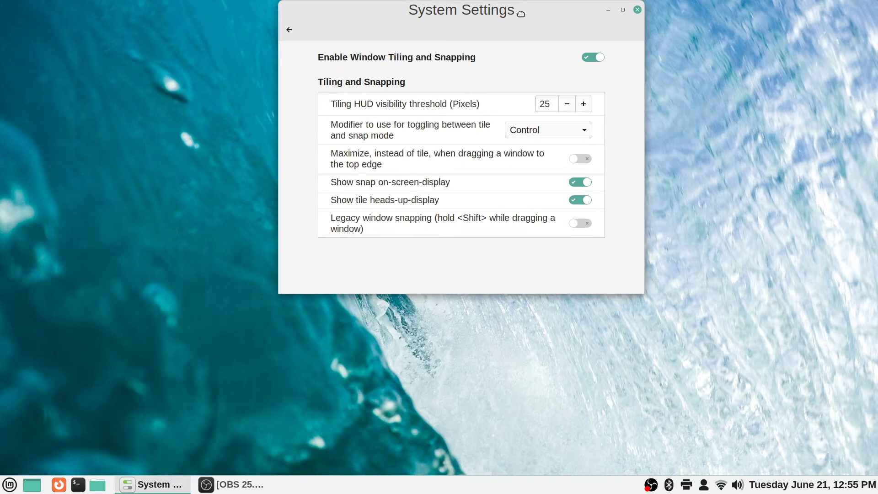
left_click_drag(519, 14, 518, 113)
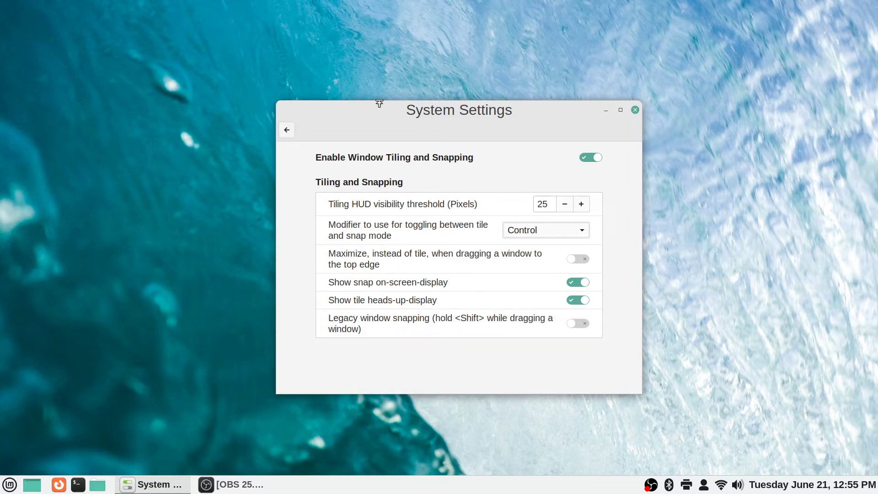
Go back from Window Tiling to the main overview and open the Workspaces page
key("BackSpace")
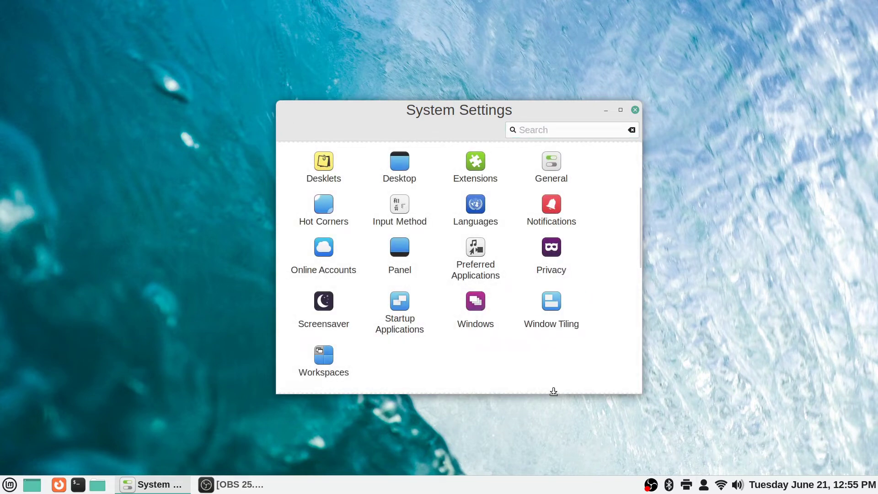
scroll(554, 392, "up", 3)
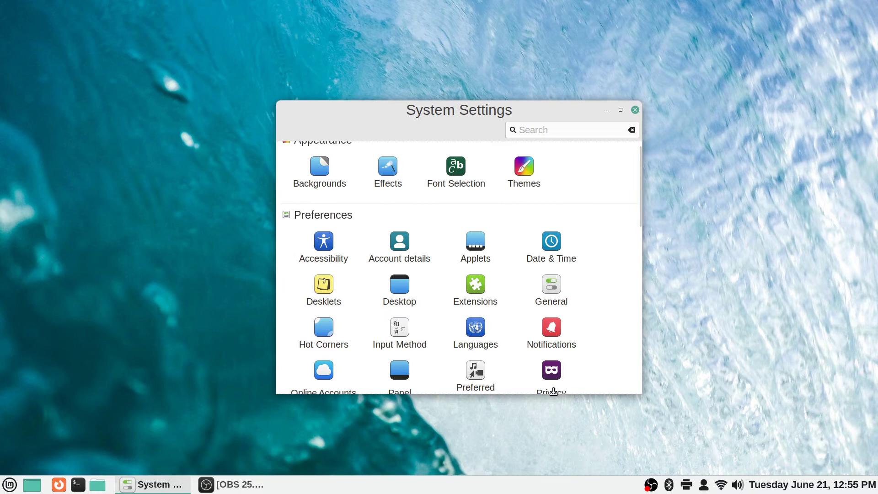
scroll(553, 391, "down", 6)
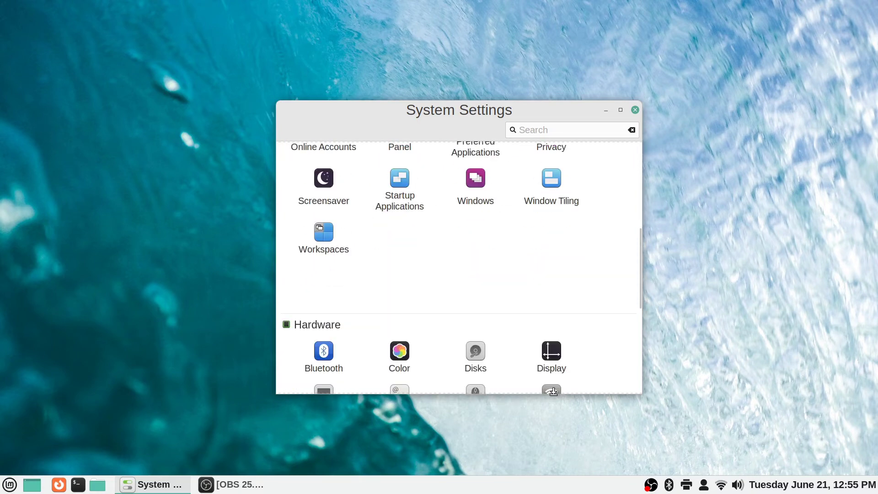
key("Return")
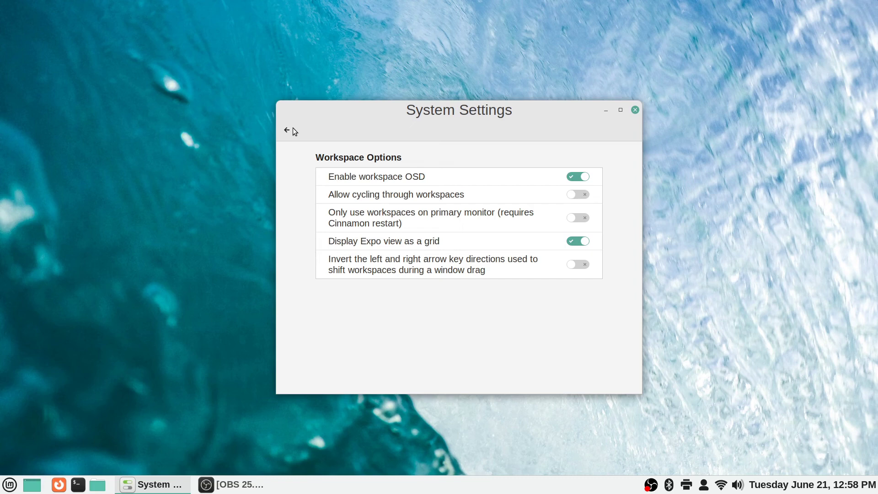
Leave the Workspaces page and scroll the category grid down to the Hardware section
left_click(292, 129)
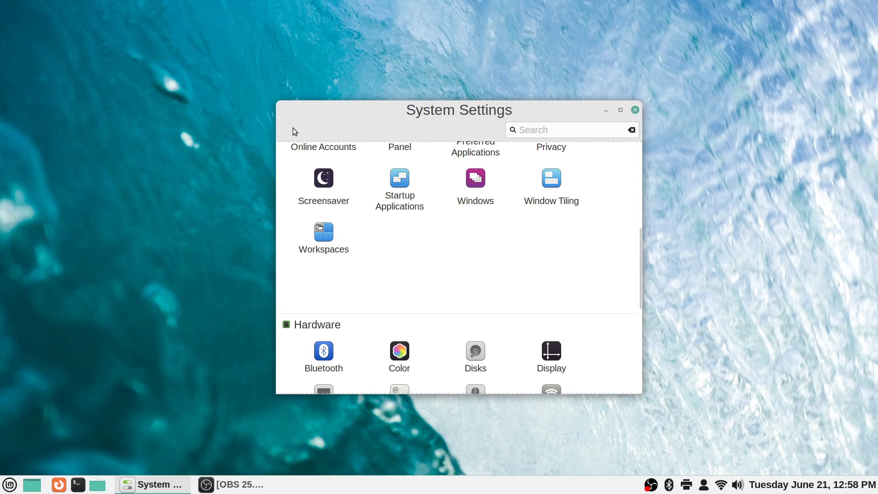
key("Home")
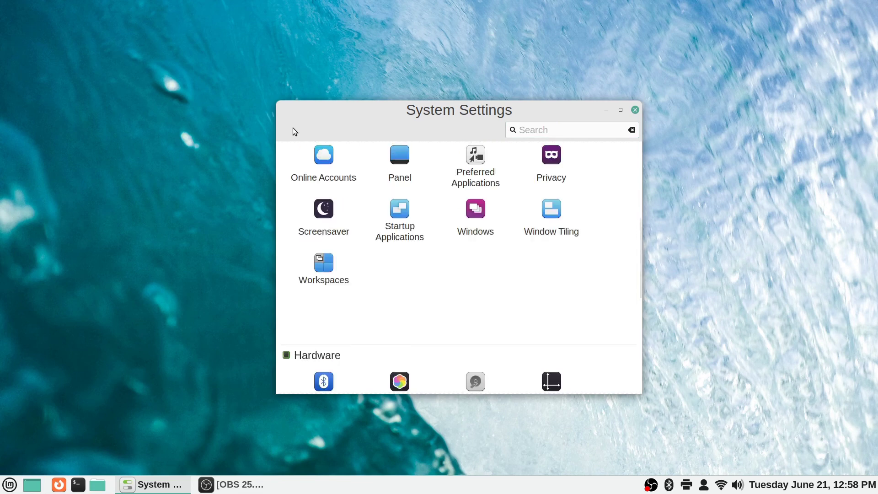
key("Page_Down")
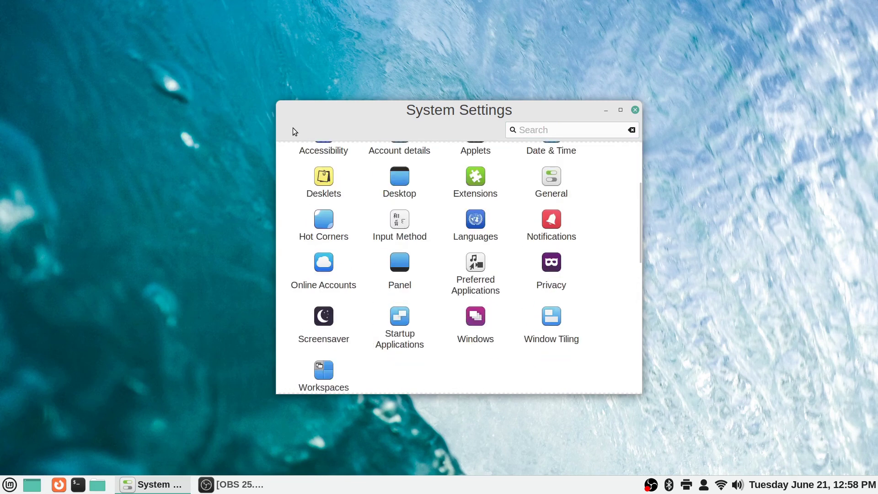
key("Home")
key("Page_Down")
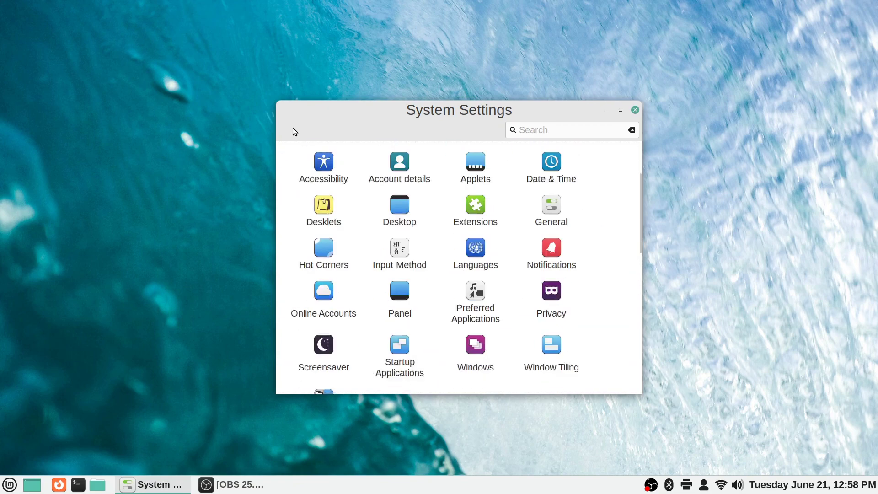